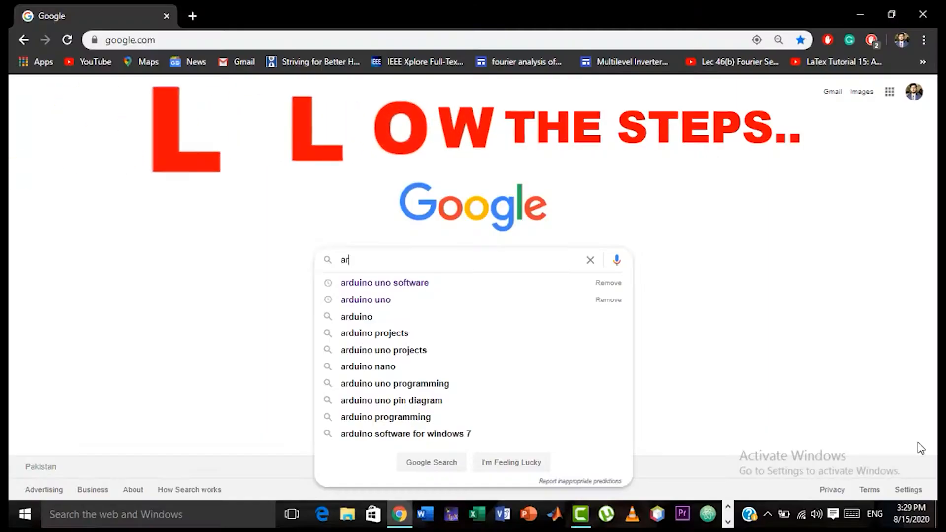
# Search Google for "arduino uno software" and open the official Arduino Software page from the results
pyautogui.press('Down')
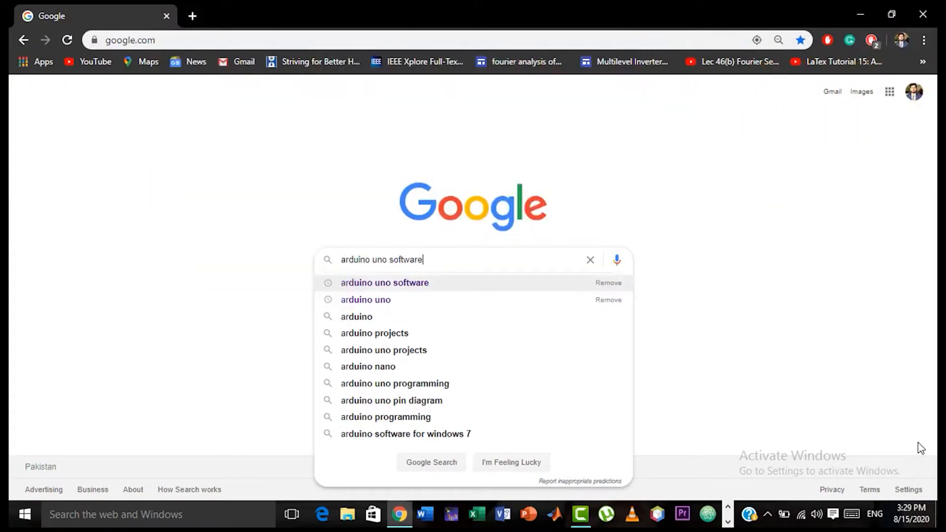
pyautogui.press('Return')
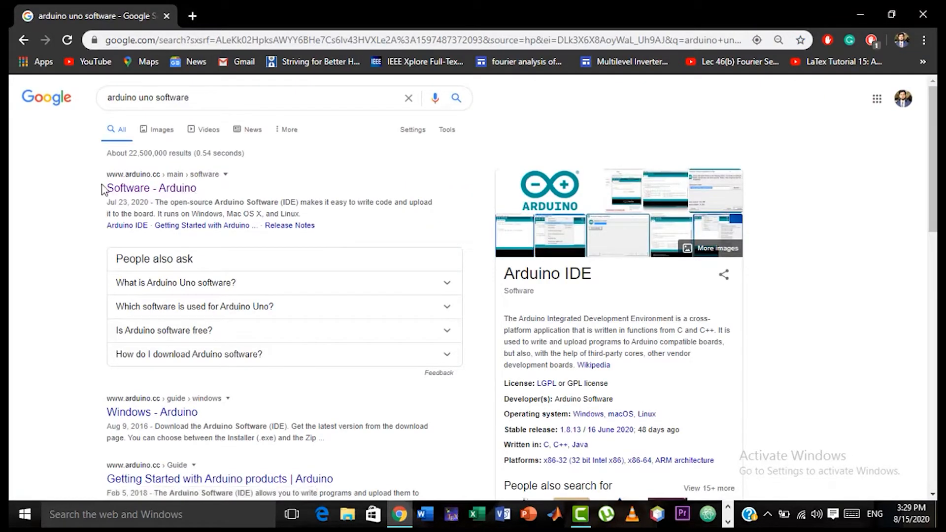
pyautogui.click(153, 195)
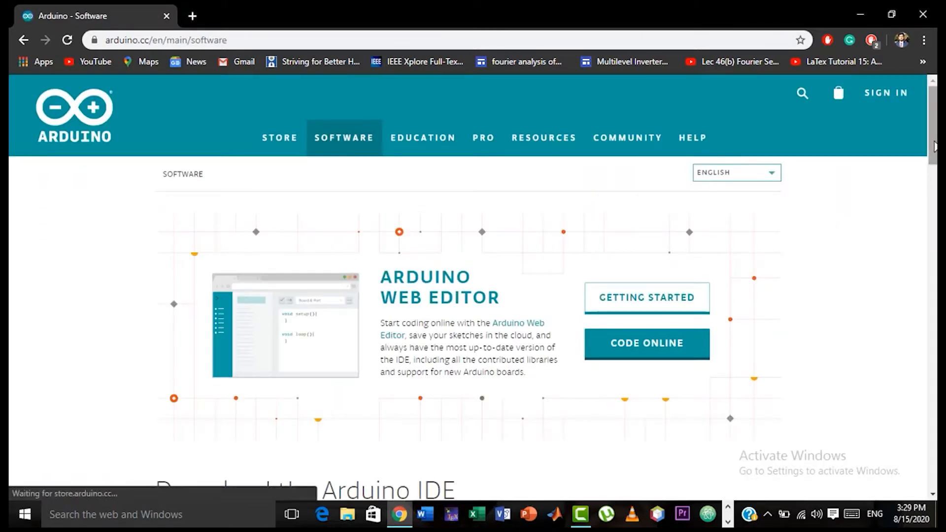
# Choose the Windows installer of Arduino 1.8.13 for Windows 7 and up
pyautogui.moveTo(935, 146); pyautogui.dragTo(934, 166)
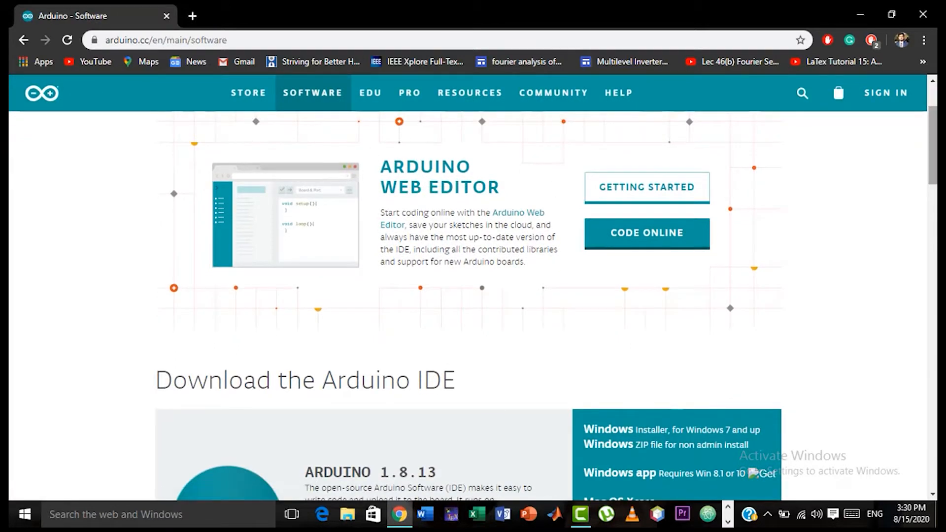
pyautogui.moveTo(933, 148); pyautogui.dragTo(933, 191)
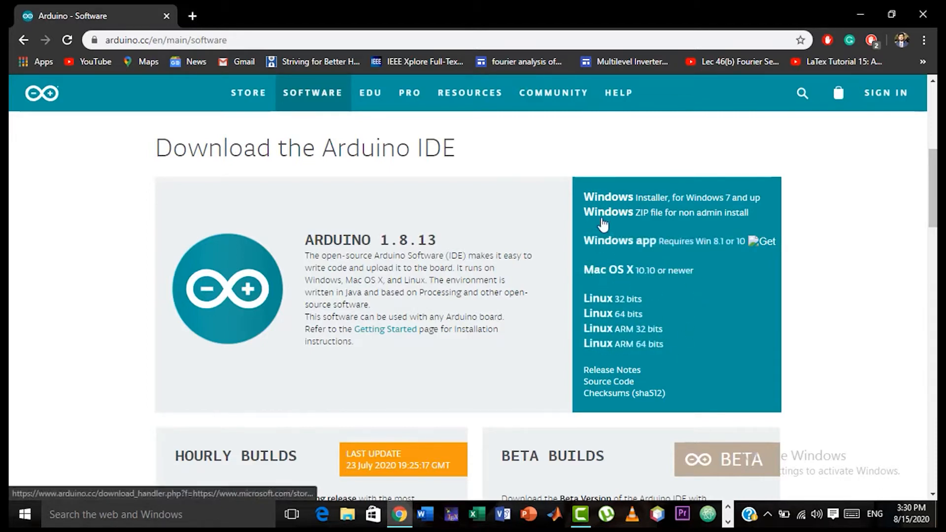
pyautogui.click(669, 204)
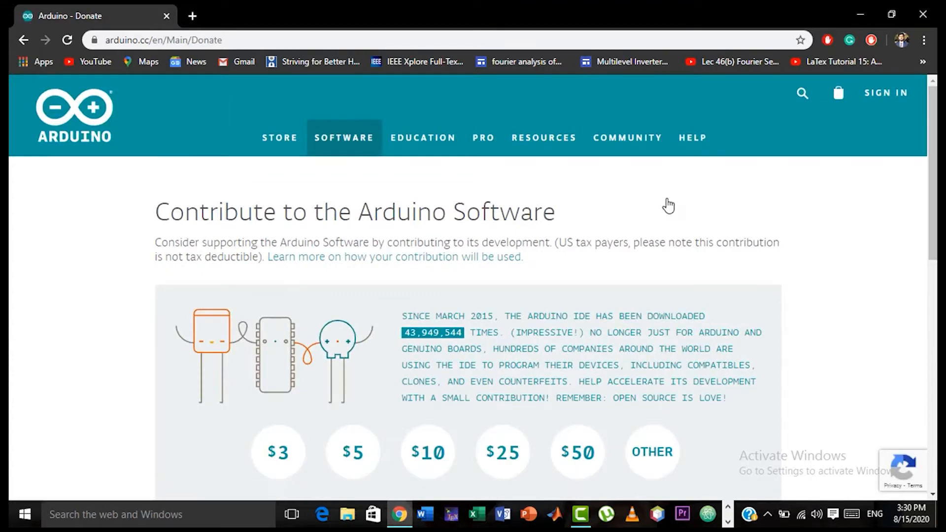
# Download the Arduino installer without making a contribution
pyautogui.scroll(-2, 910, 179)
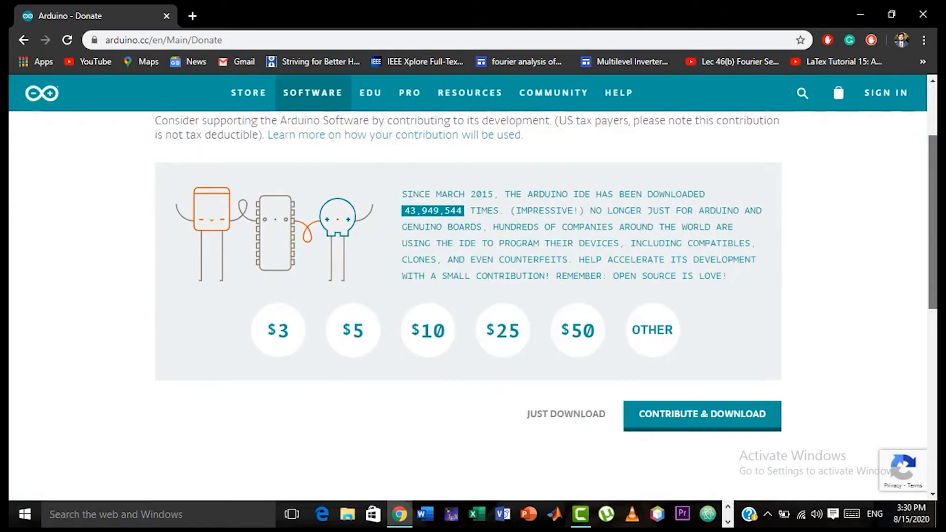
pyautogui.moveTo(933, 229); pyautogui.dragTo(932, 223)
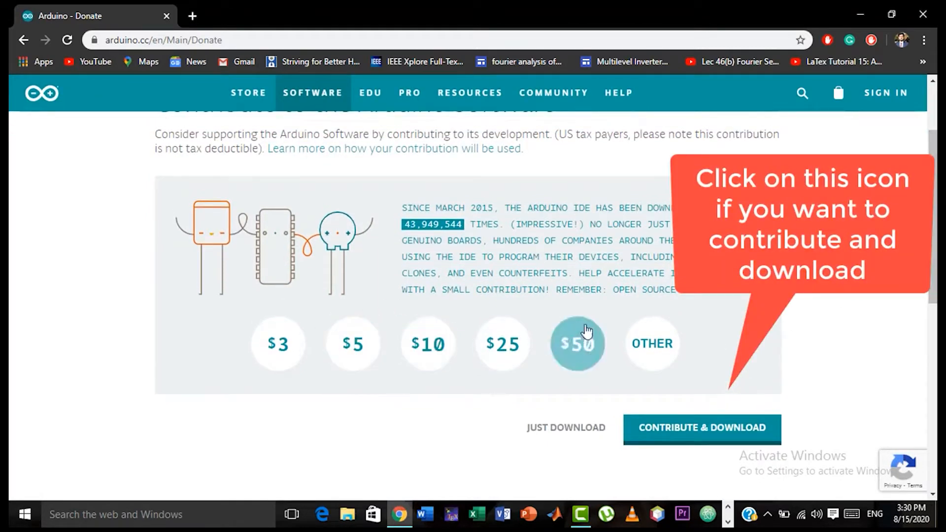
pyautogui.click(663, 436)
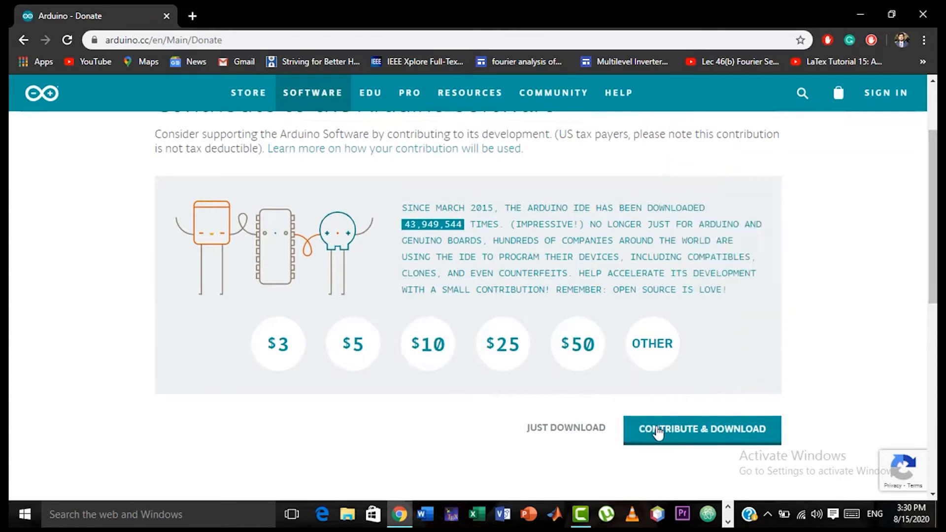
pyautogui.click(550, 429)
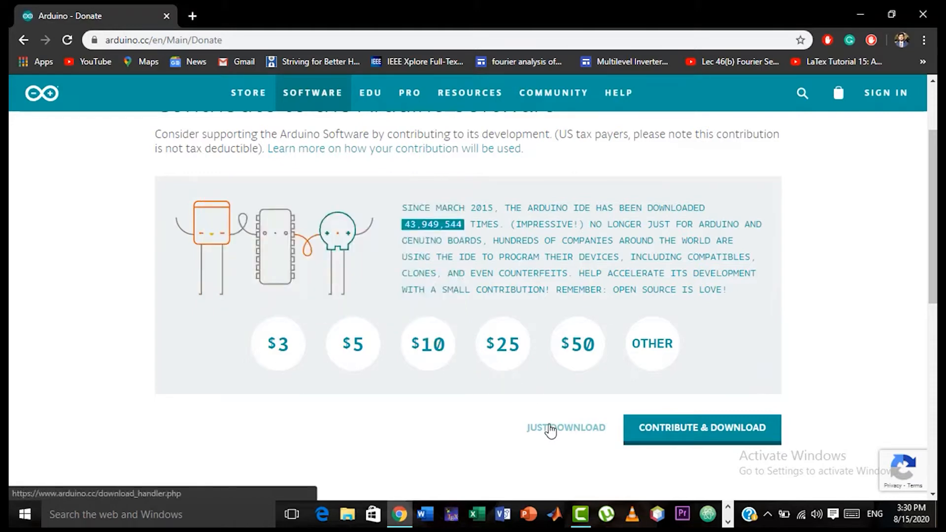
pyautogui.click(550, 429)
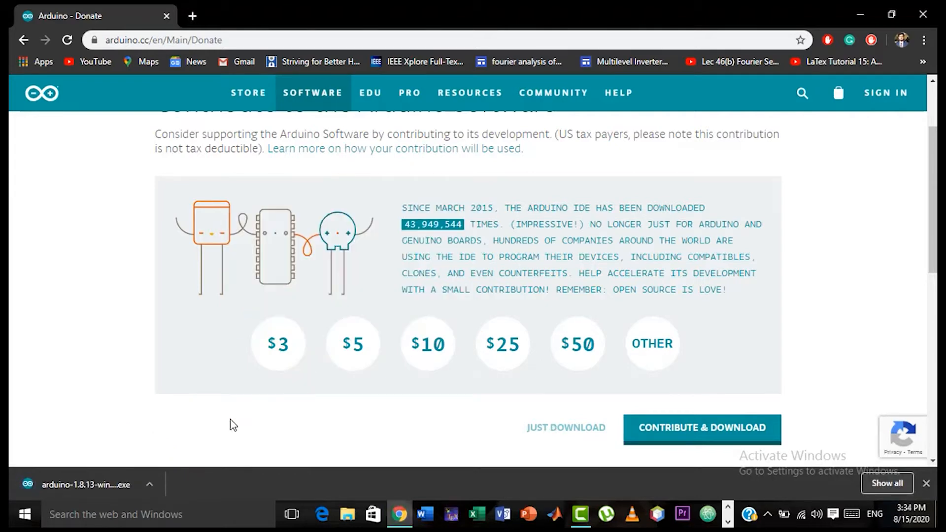
# Launch the downloaded Arduino installer and accept its license agreement
pyautogui.click(85, 482)
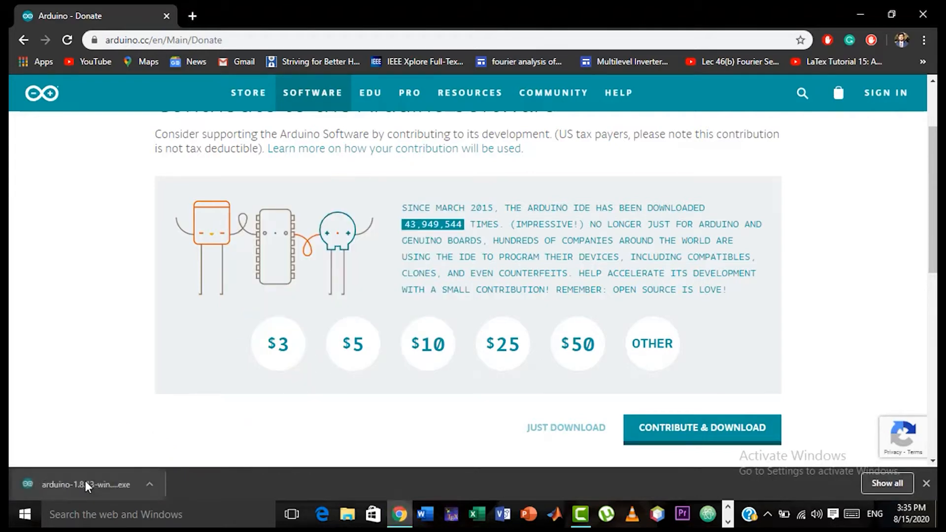
pyautogui.scroll(3, 768, 201)
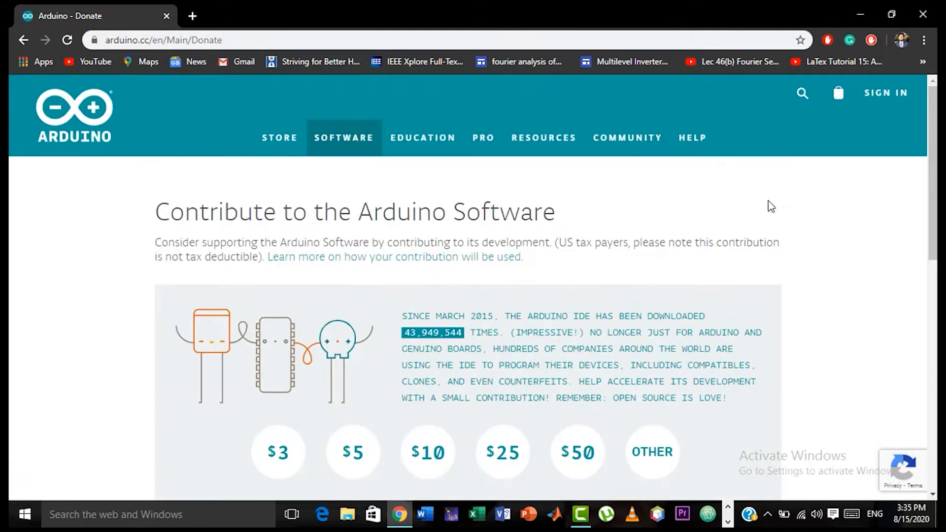
pyautogui.moveTo(602, 222); pyautogui.dragTo(603, 301)
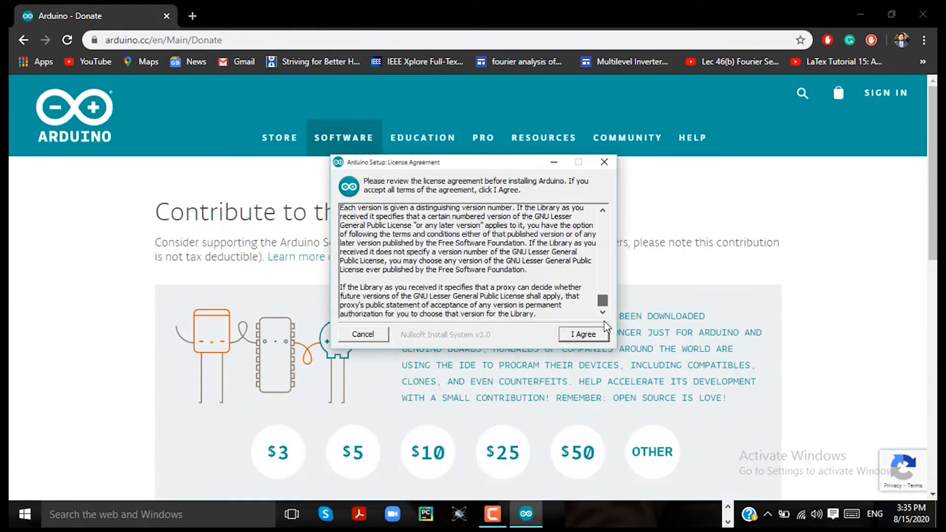
pyautogui.click(583, 337)
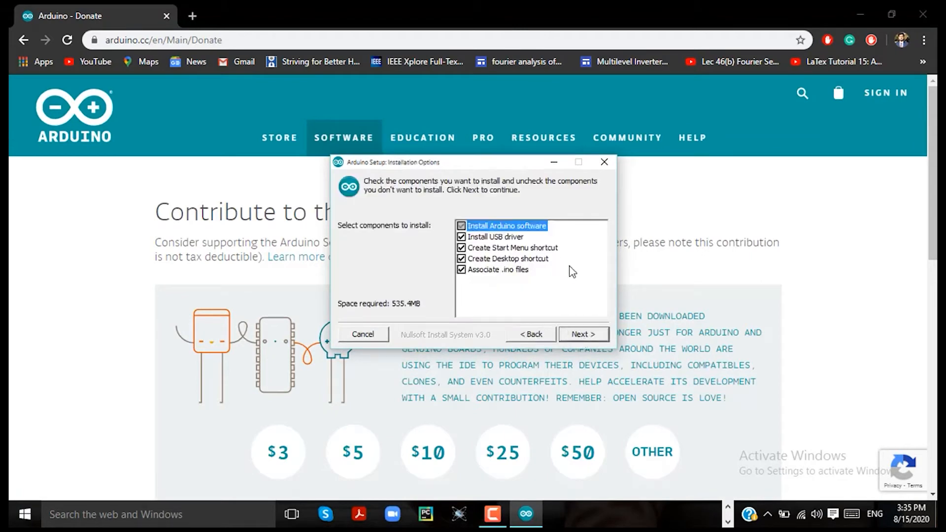
# Keep all components selected and install Arduino in C:\Program Files (x86)\Arduino
pyautogui.click(575, 337)
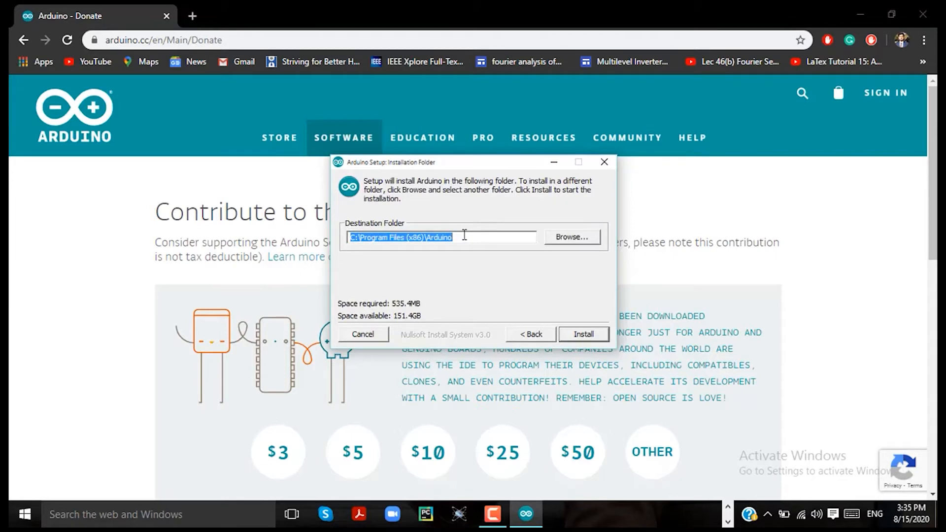
pyautogui.click(464, 235)
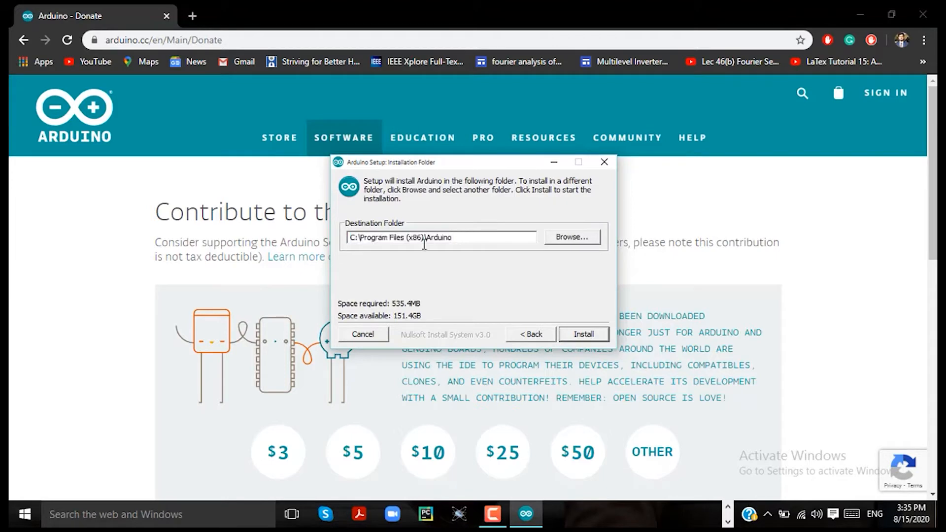
pyautogui.click(575, 339)
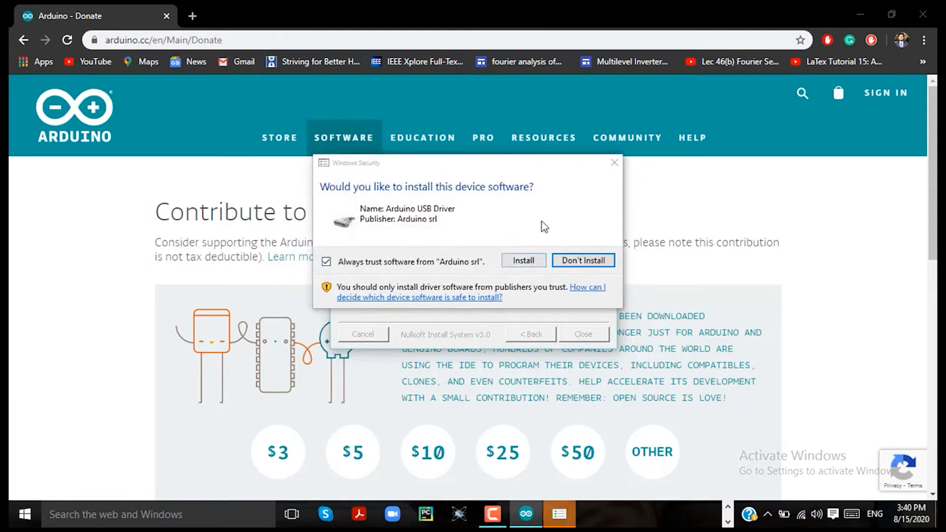
# Allow the Arduino USB Driver installations from Arduino srl and Arduino LLC, and close the completed setup
pyautogui.click(520, 261)
pyautogui.click(522, 261)
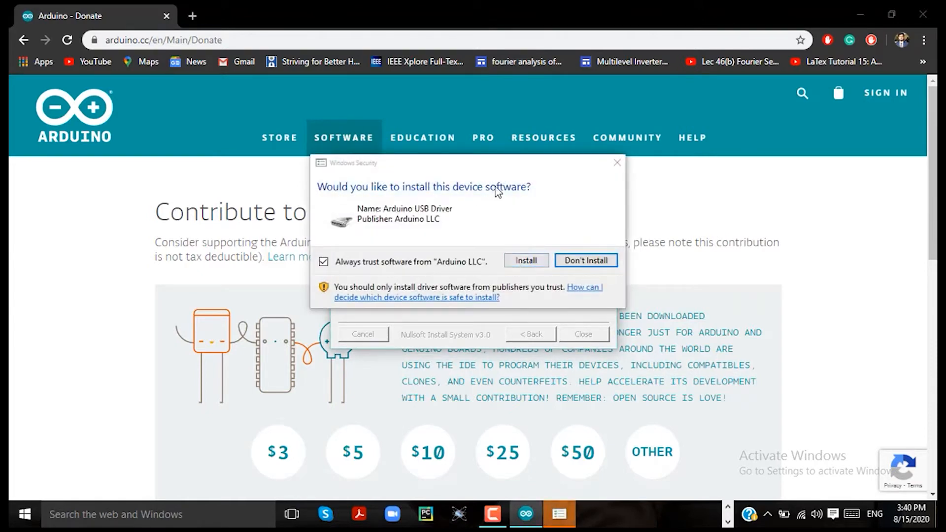
pyautogui.click(527, 265)
pyautogui.click(528, 264)
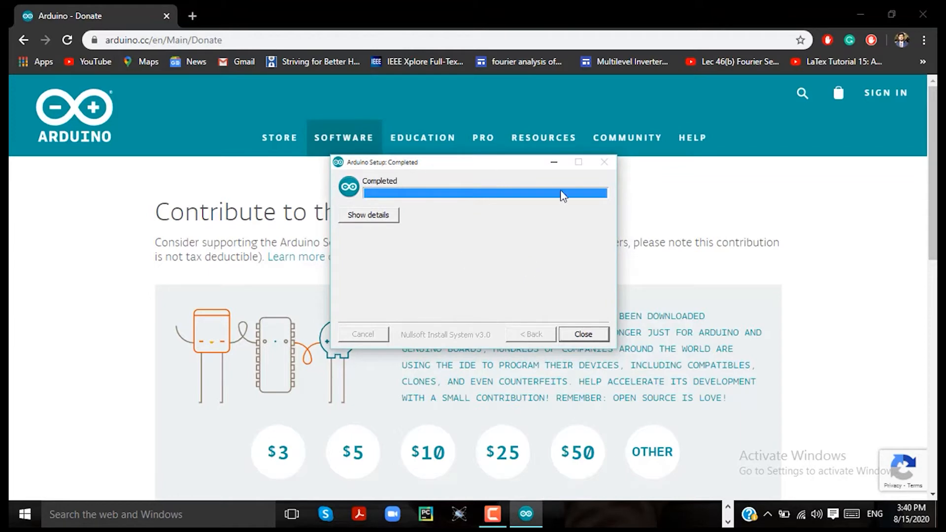
pyautogui.click(583, 335)
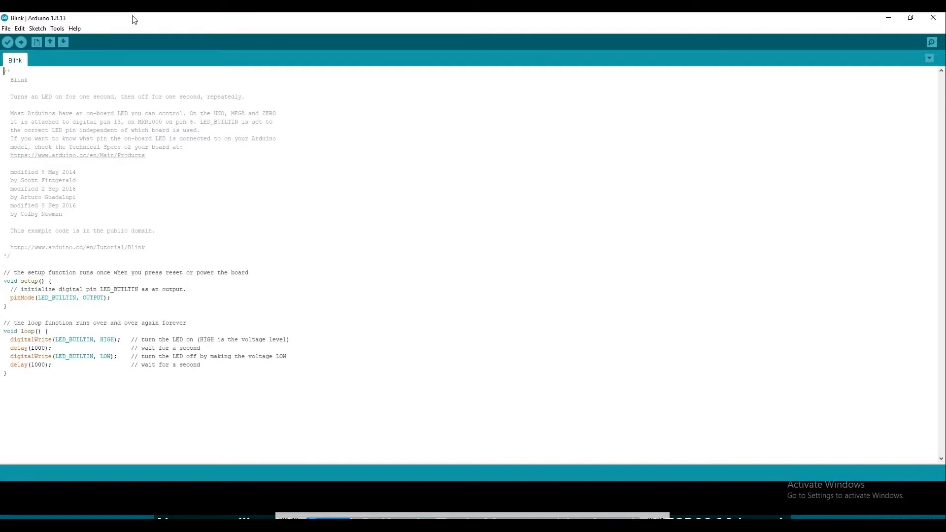
pyautogui.click(5, 17)
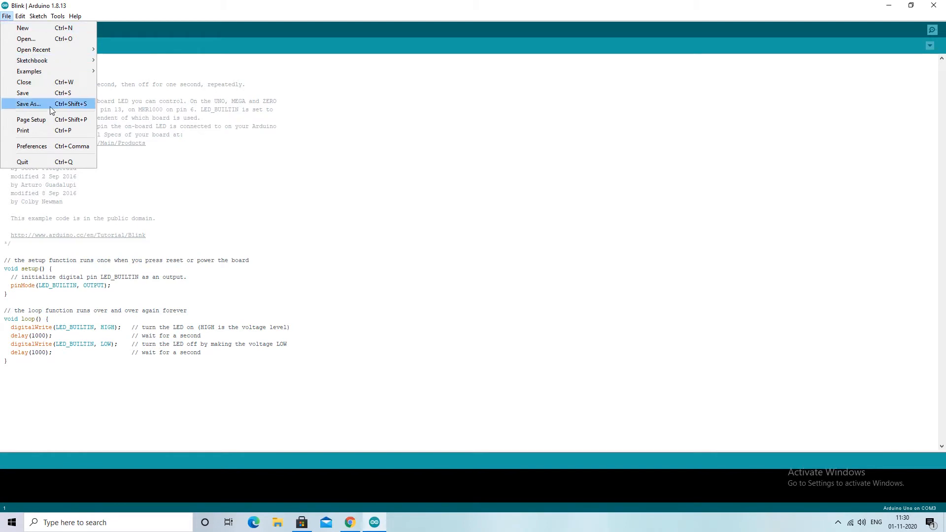
pyautogui.click(58, 145)
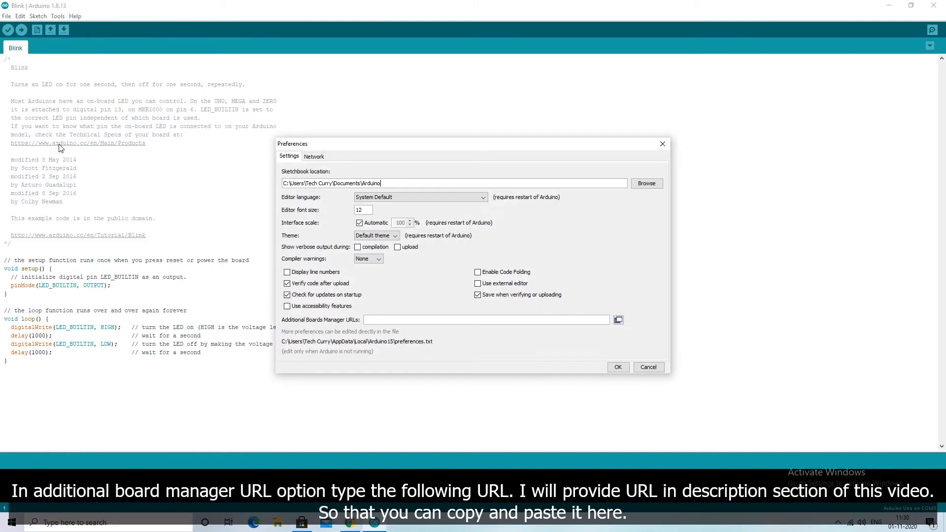
pyautogui.click(385, 320)
pyautogui.write('http://arduino.esp8266.com/stable/package_esp8266com_index.json')
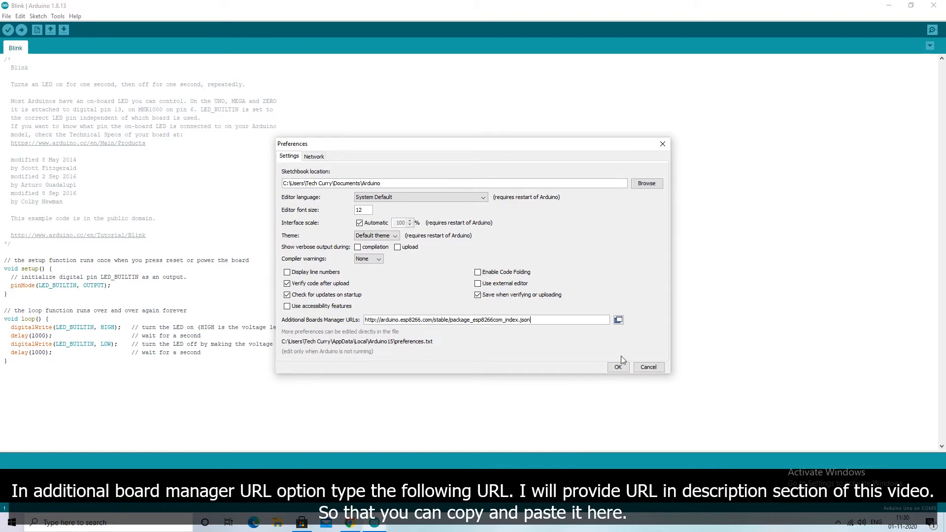
pyautogui.click(620, 370)
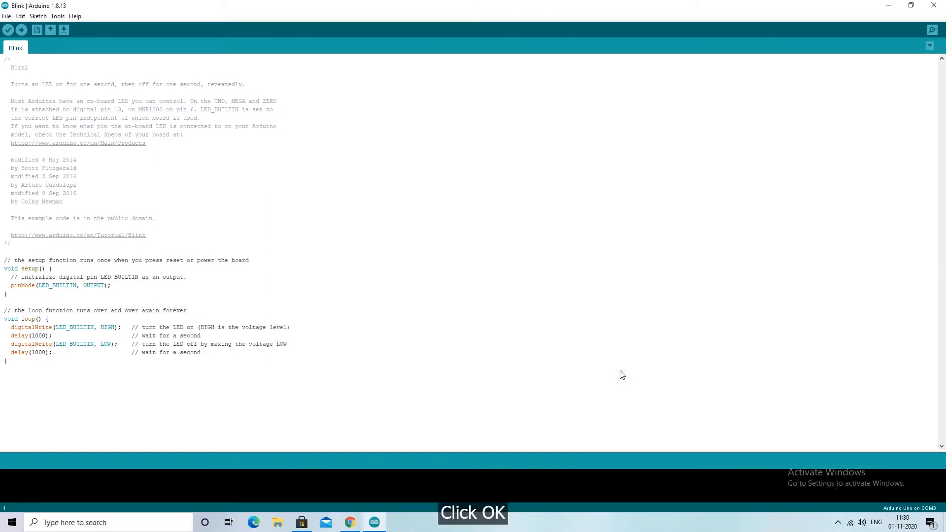
# Search the Boards Manager for "esp82" and install version 2.7.4 of the esp8266 package by ESP8266 Community
pyautogui.click(57, 17)
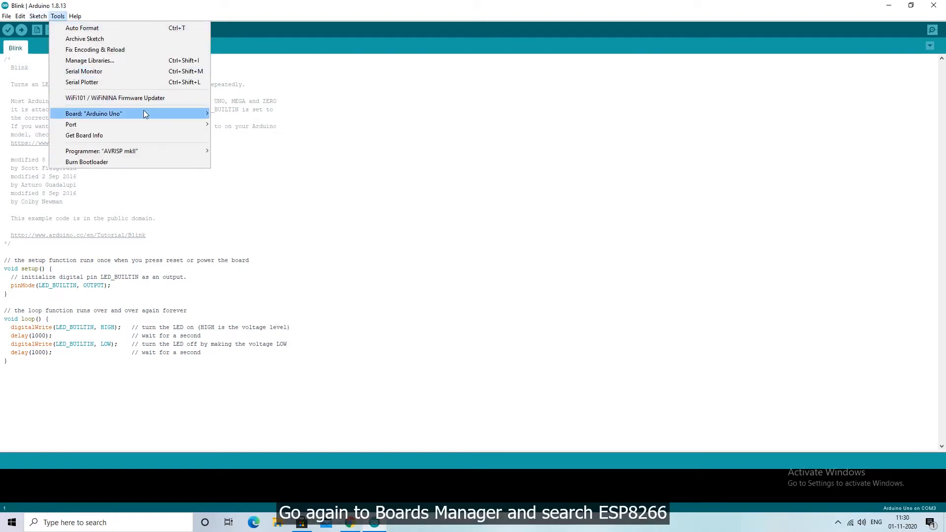
pyautogui.moveTo(144, 110)
pyautogui.click(234, 115)
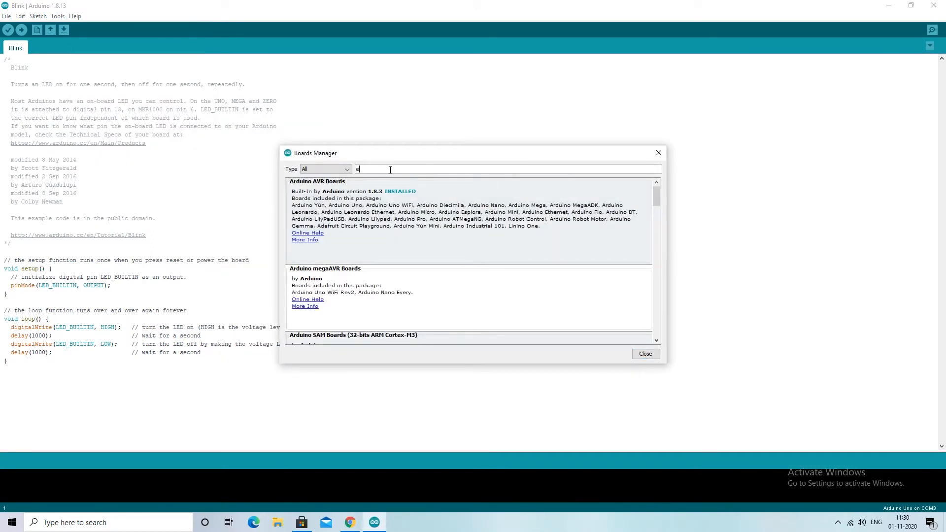
pyautogui.write('esp82')
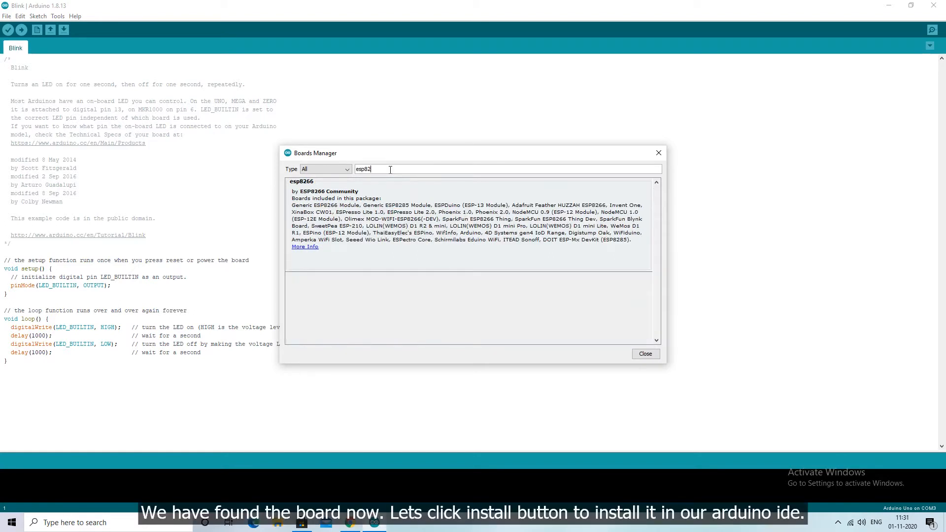
pyautogui.moveTo(319, 197)
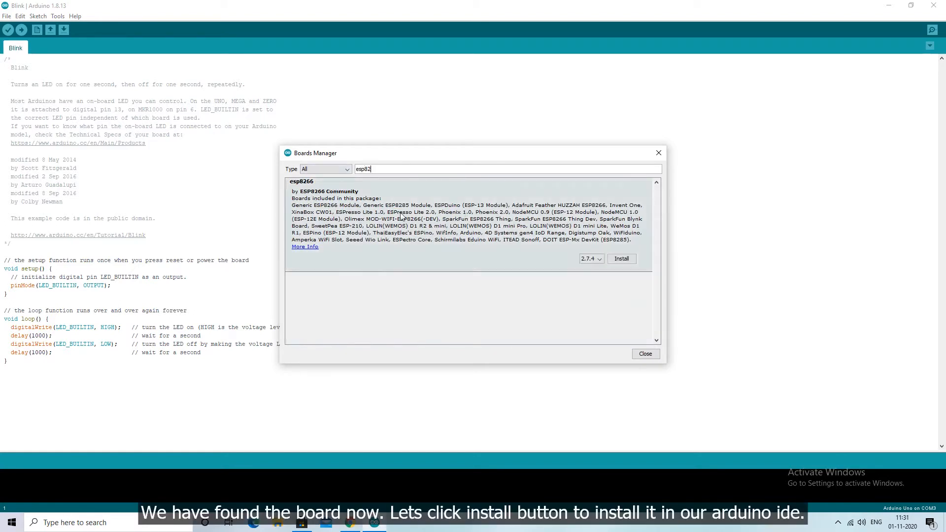
pyautogui.click(619, 259)
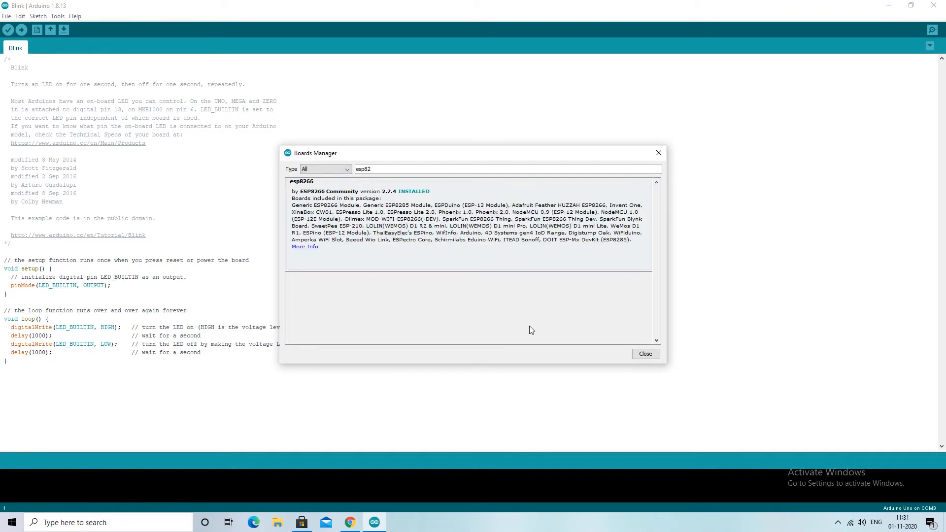
pyautogui.click(643, 355)
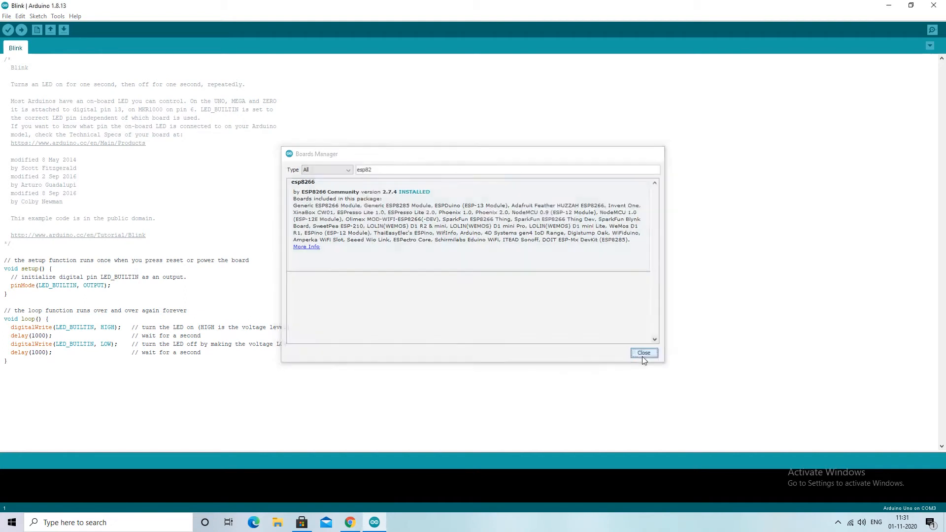
# Set the target board to NodeMCU 1.0 (ESP-12E Module) from the ESP8266 boards
pyautogui.click(57, 16)
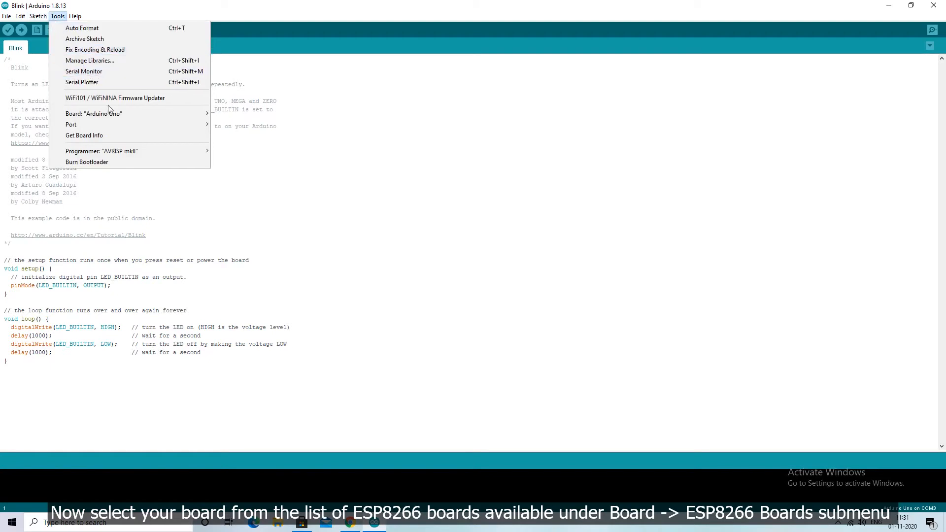
pyautogui.moveTo(113, 111)
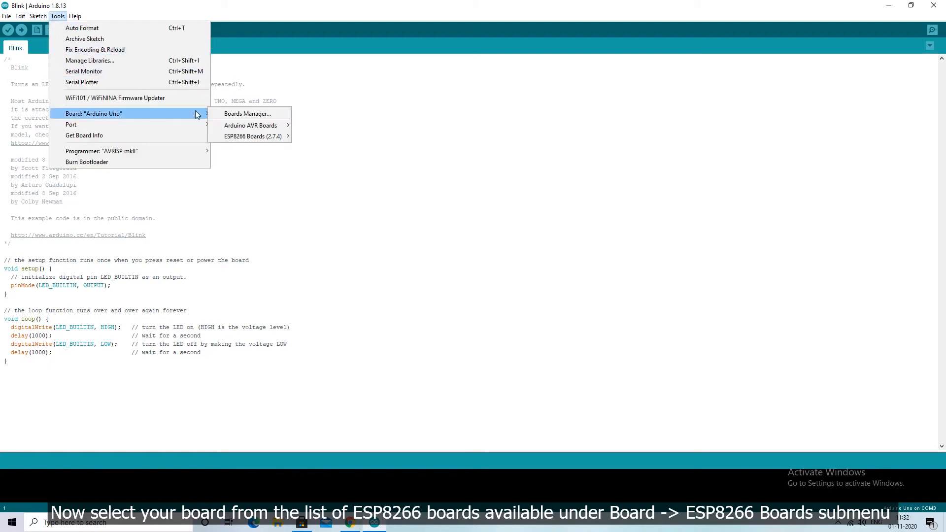
pyautogui.moveTo(251, 142)
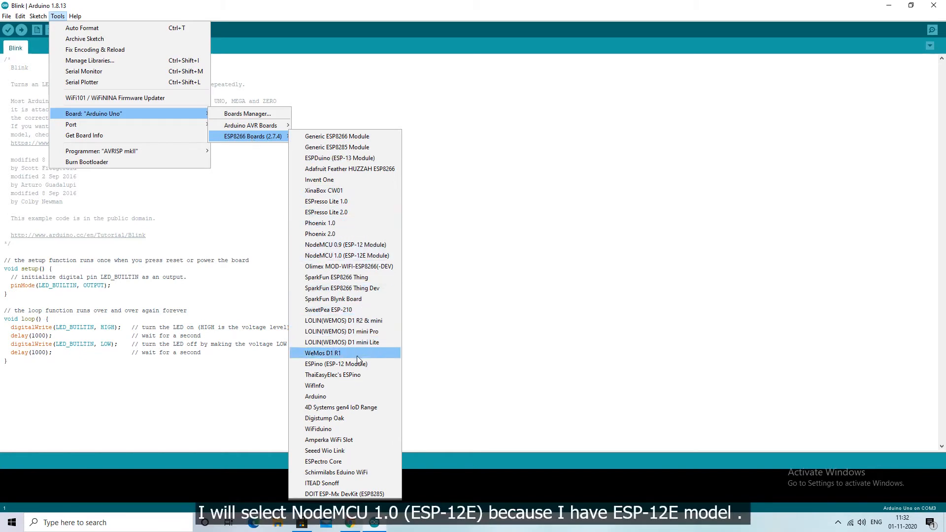
pyautogui.click(360, 257)
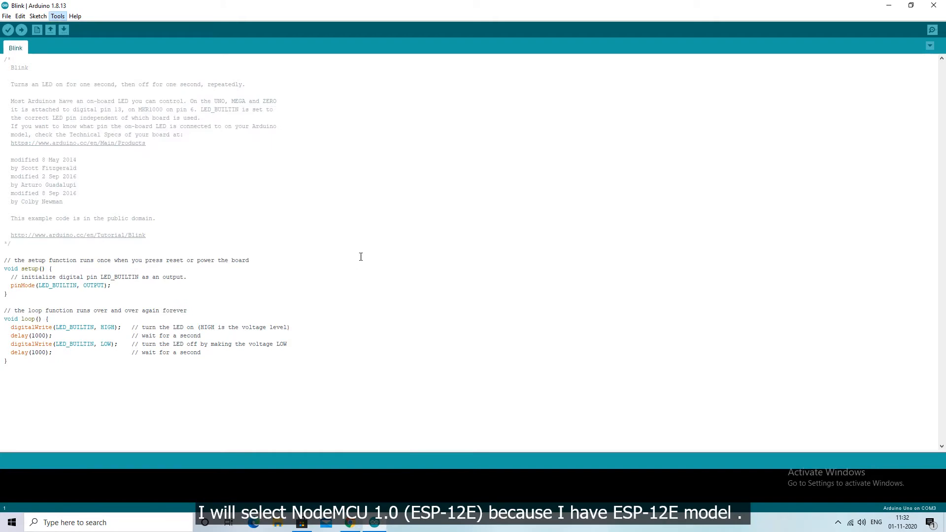
# Check which serial ports the Arduino IDE offers for the board
pyautogui.click(58, 17)
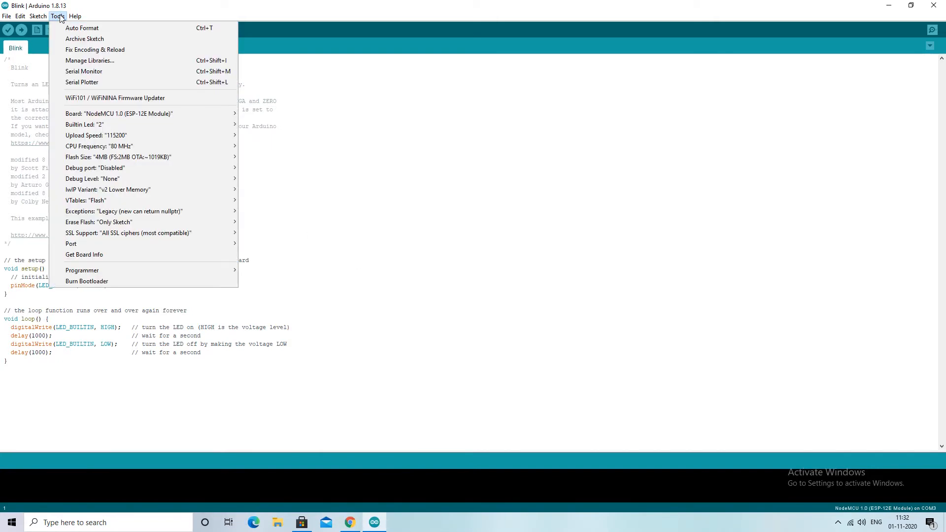
pyautogui.moveTo(163, 245)
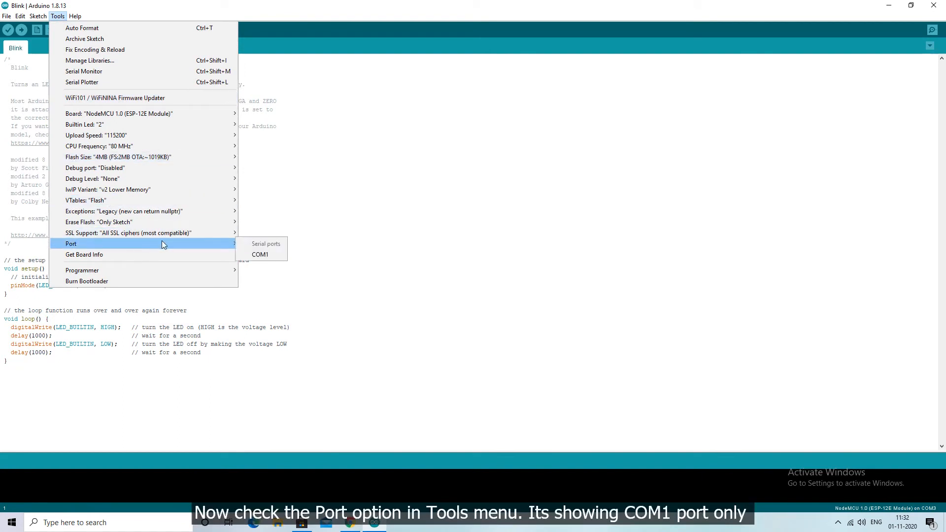
pyautogui.click(384, 187)
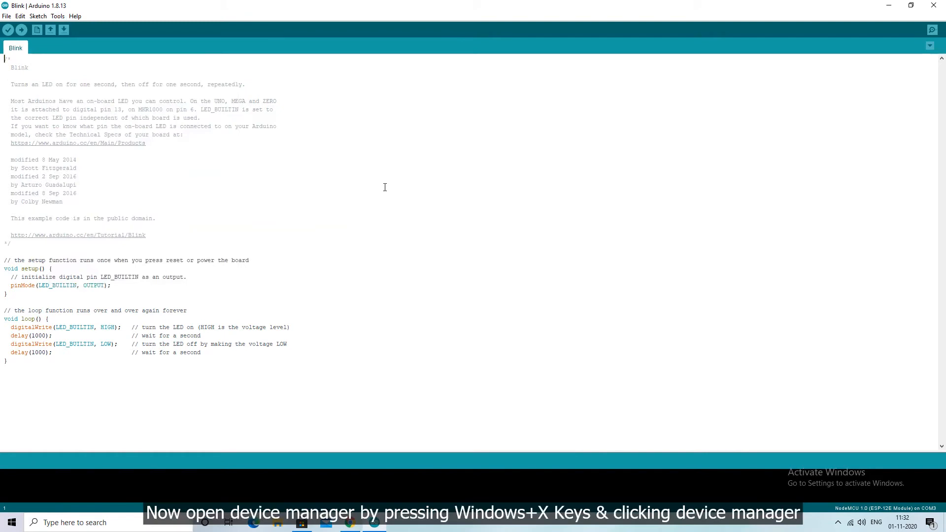
# In Device Manager, expand Ports (COM & LPT) to find the connected NodeMCU's USB to UART bridge port, and minimize the window
pyautogui.press('super+x')
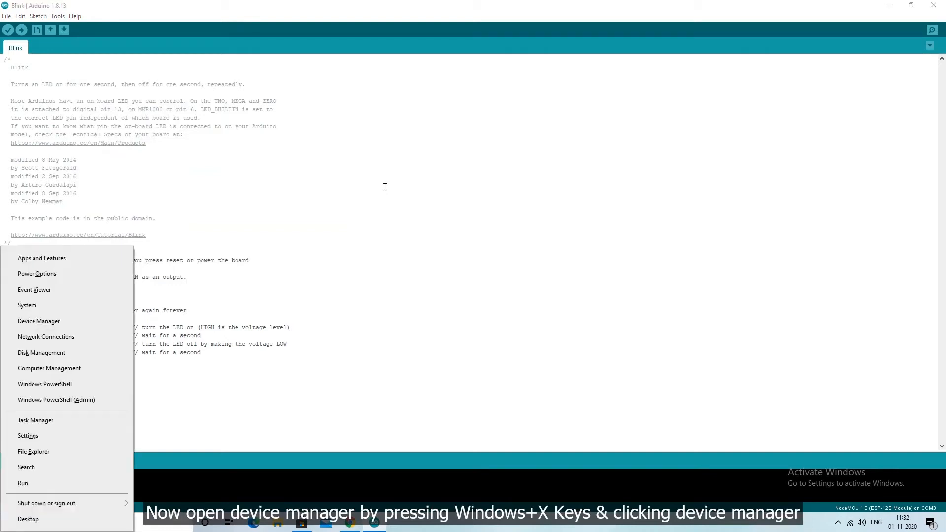
pyautogui.click(30, 321)
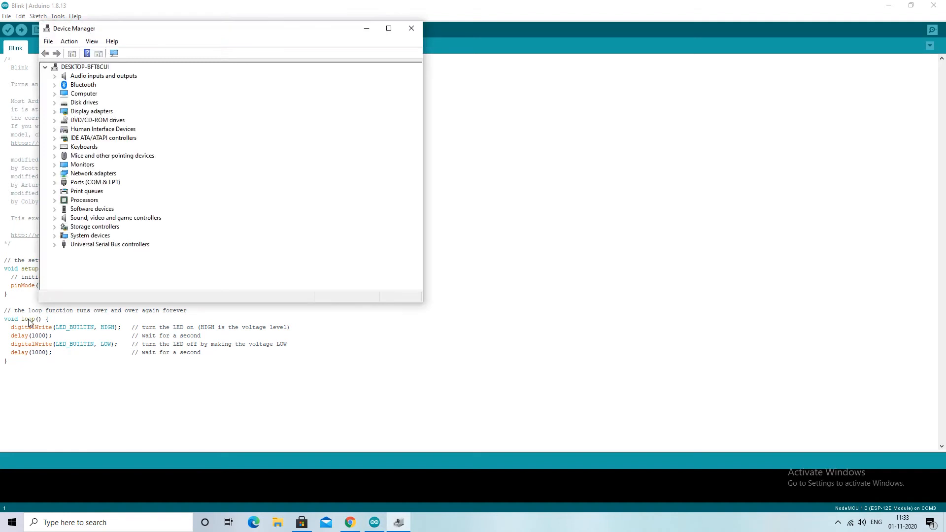
pyautogui.click(388, 29)
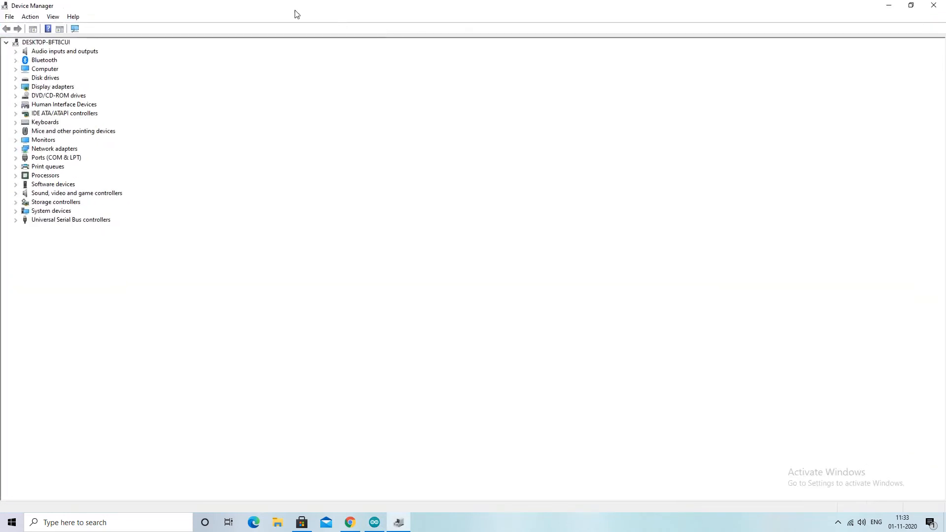
pyautogui.click(16, 158)
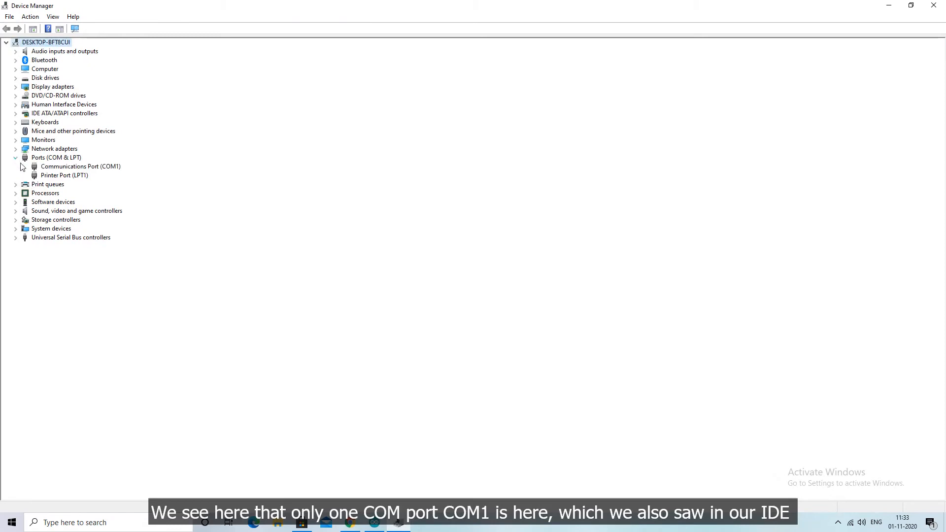
pyautogui.click(44, 178)
pyautogui.click(52, 169)
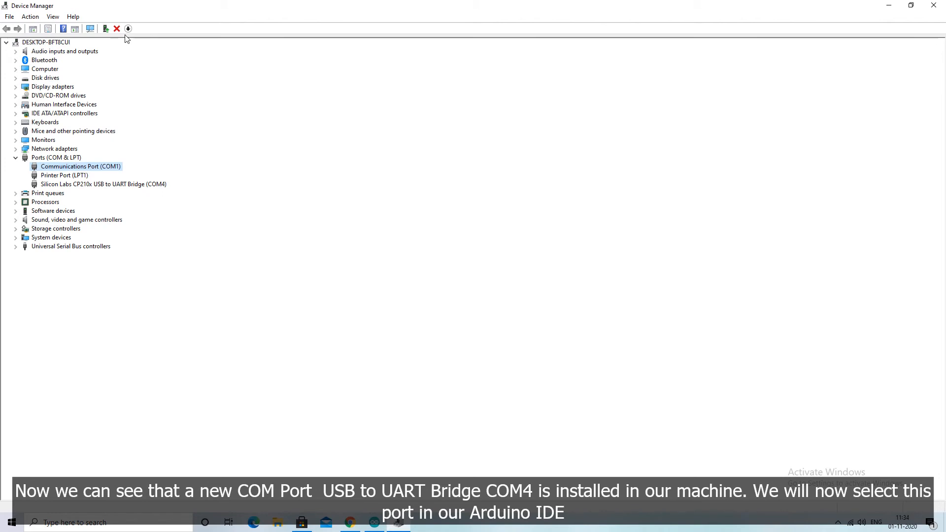
pyautogui.click(86, 185)
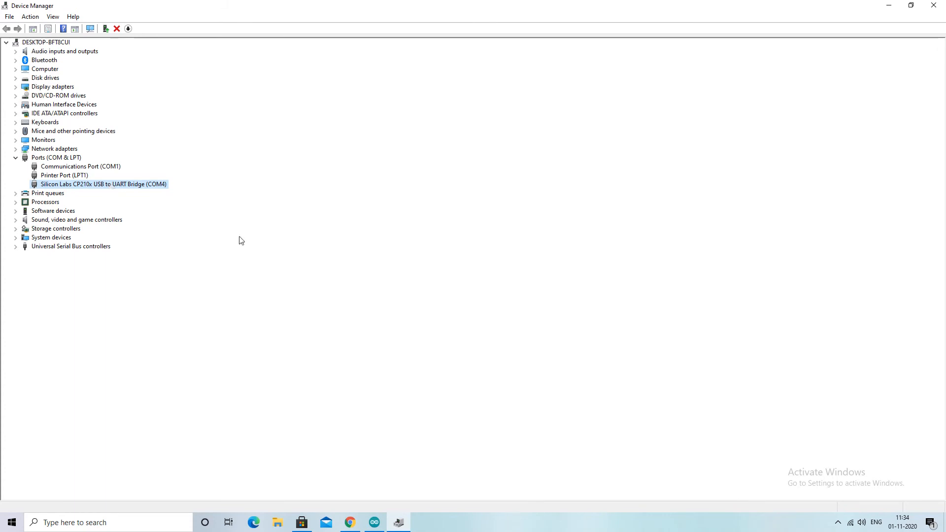
pyautogui.click(889, 4)
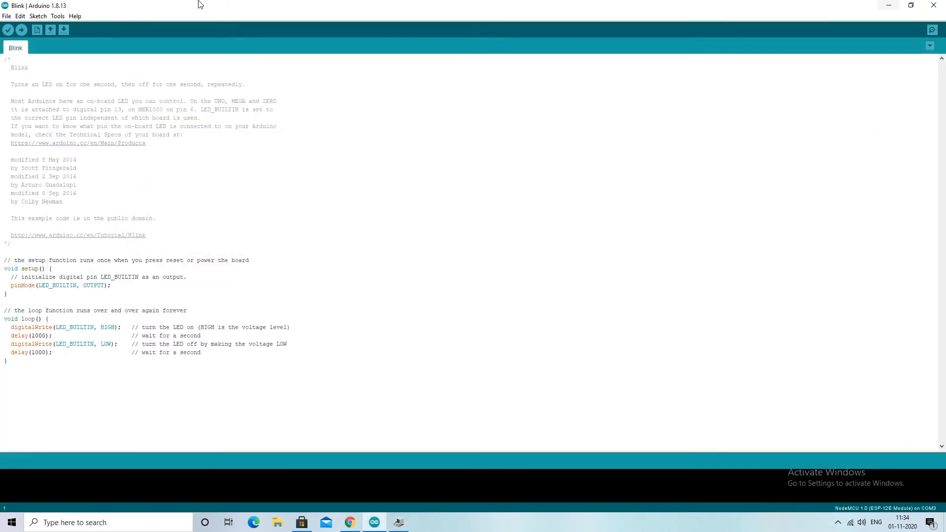
# Set the Arduino IDE's serial port to COM4
pyautogui.click(58, 16)
pyautogui.moveTo(167, 246)
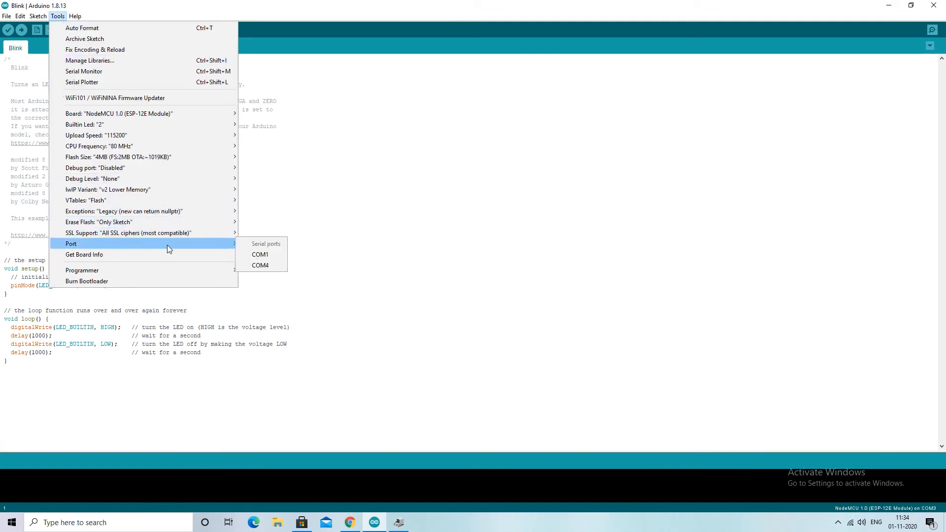
pyautogui.click(268, 266)
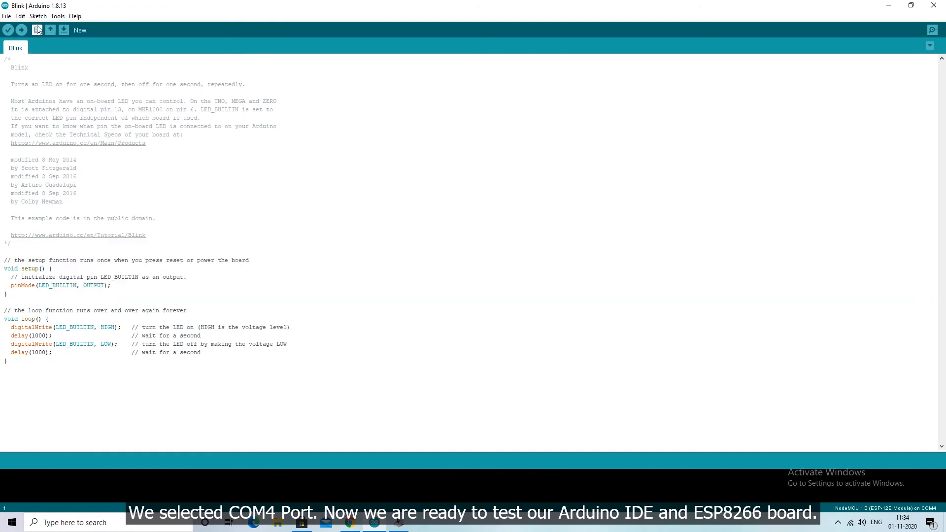
# Open the Blink sketch from the ESP8266 examples, maximize its window, and upload it to the NodeMCU board
pyautogui.click(6, 16)
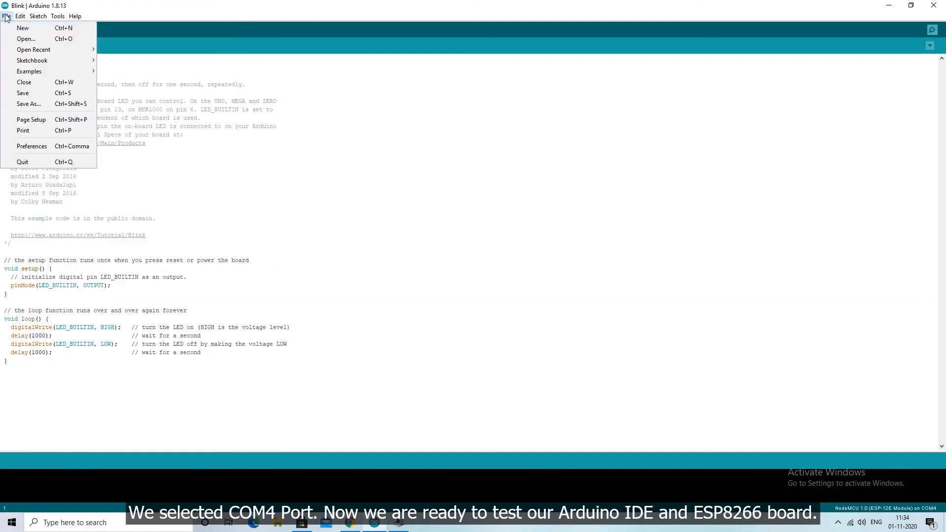
pyautogui.moveTo(25, 17)
pyautogui.moveTo(48, 72)
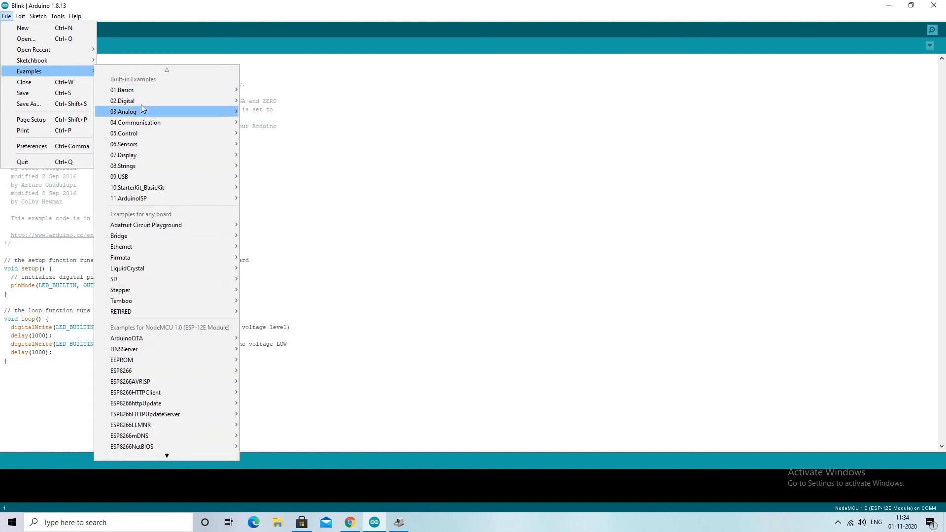
pyautogui.moveTo(152, 156)
pyautogui.moveTo(199, 350)
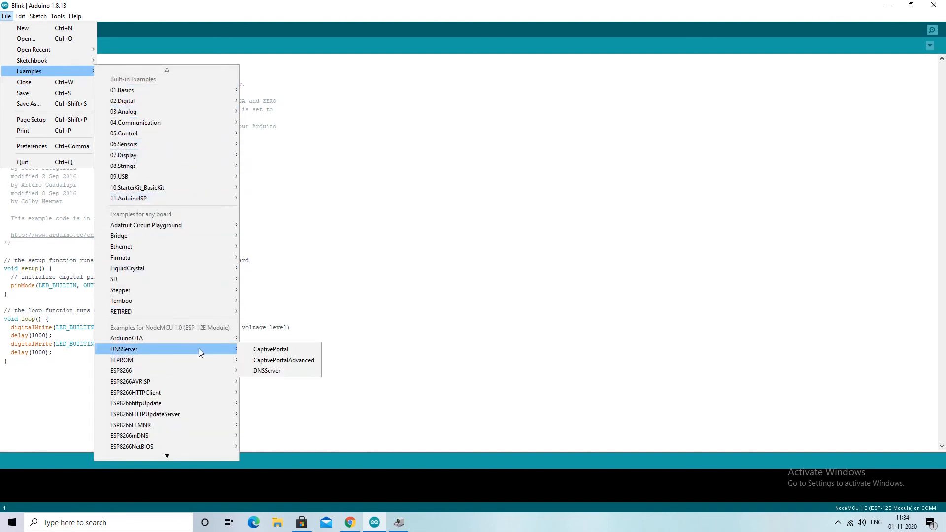
pyautogui.moveTo(199, 371)
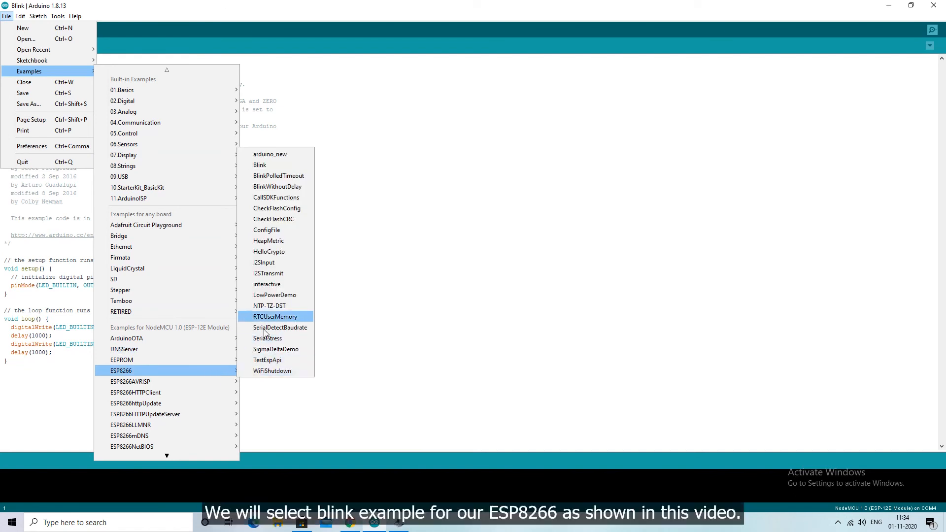
pyautogui.click(279, 165)
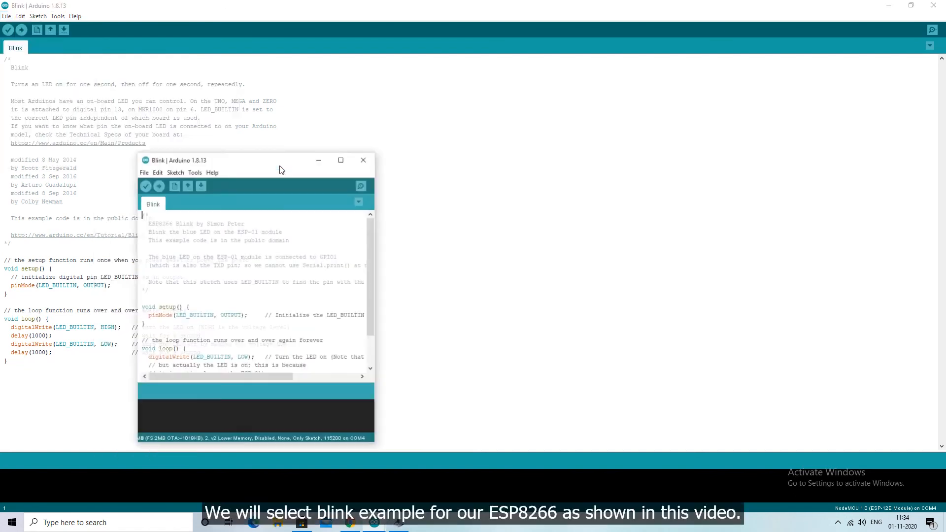
pyautogui.click(338, 163)
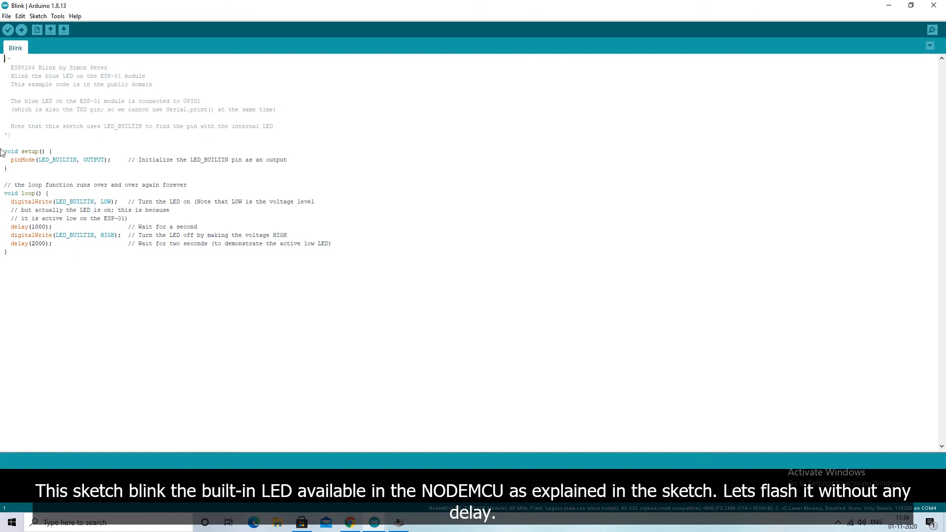
pyautogui.click(21, 30)
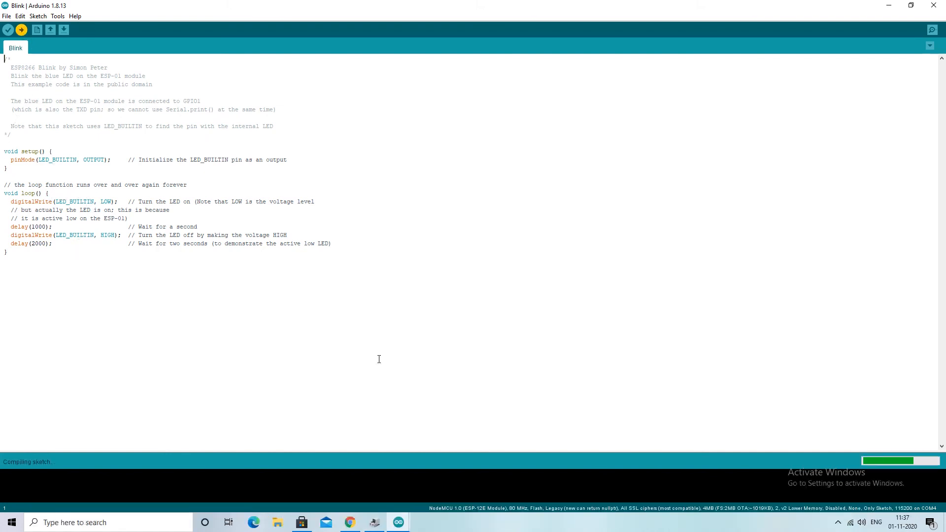